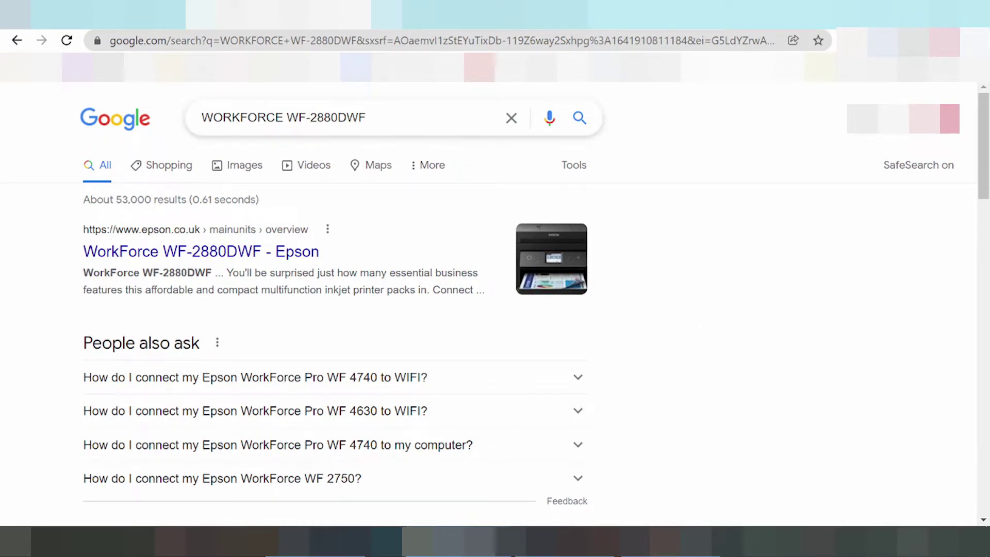
Step: Search for 'WORKFORCE WF-2880DWF driver download' and scroll through the first results page
click(448, 117)
text(driver download)
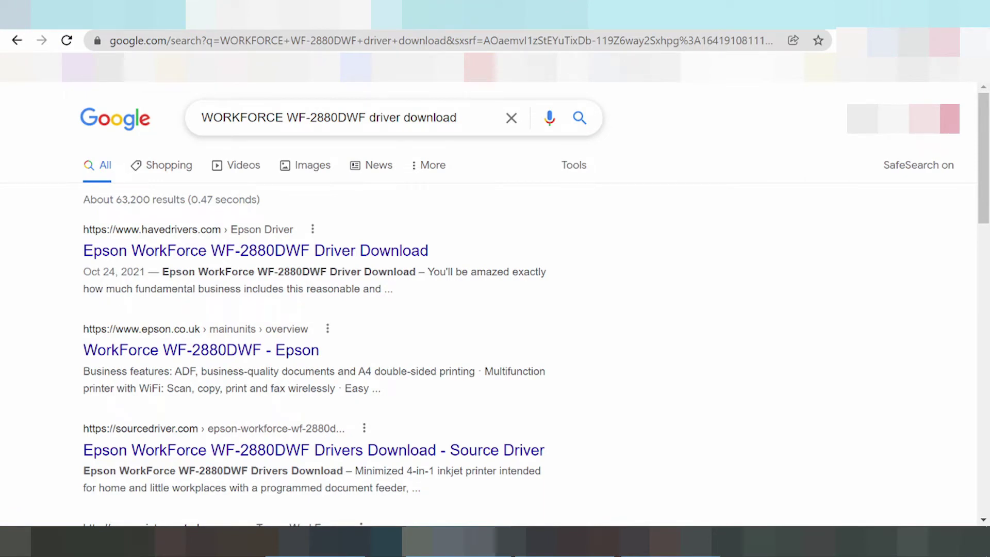
scroll(327, 205, down, 3)
scroll(264, 248, down, 3)
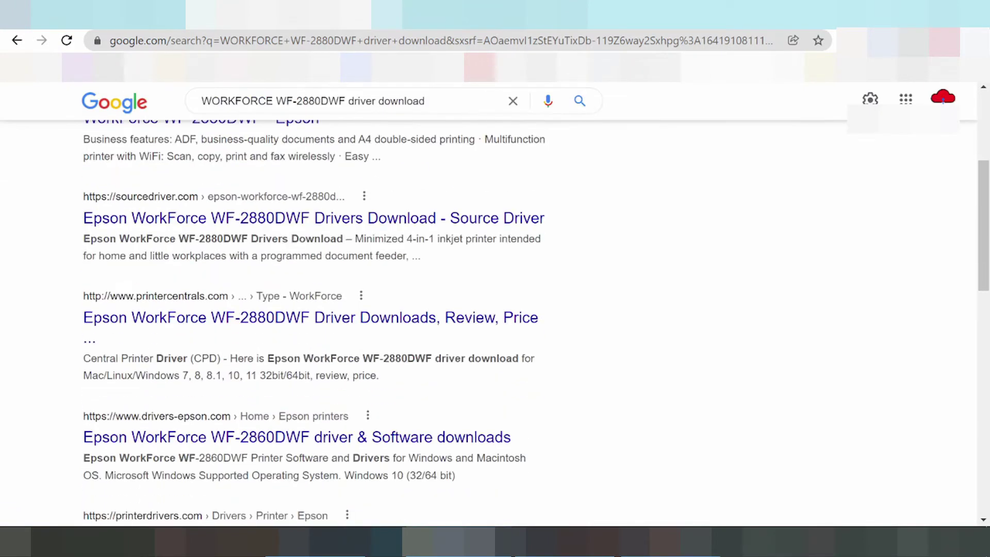
scroll(246, 252, down, 1)
scroll(227, 255, down, 3)
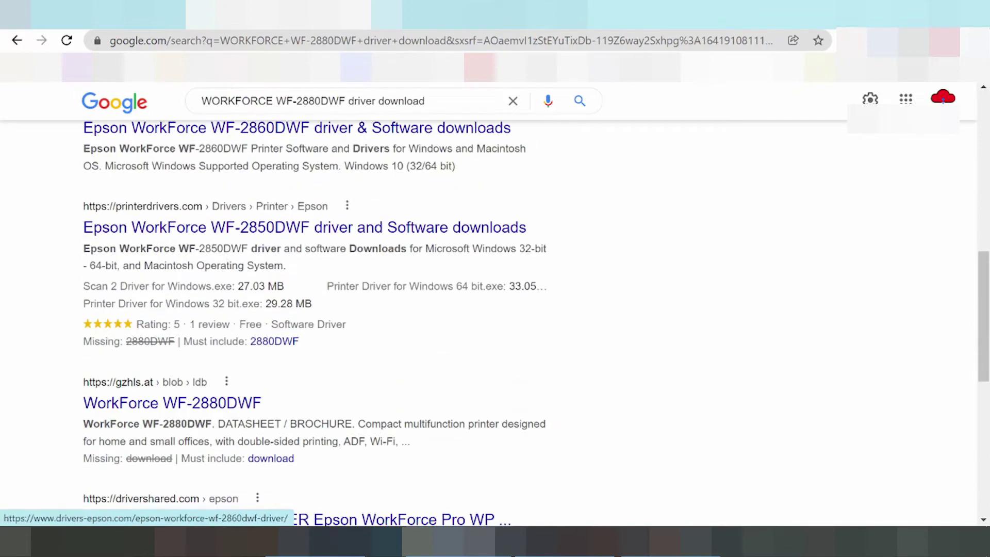
scroll(217, 247, down, 3)
scroll(214, 254, down, 6)
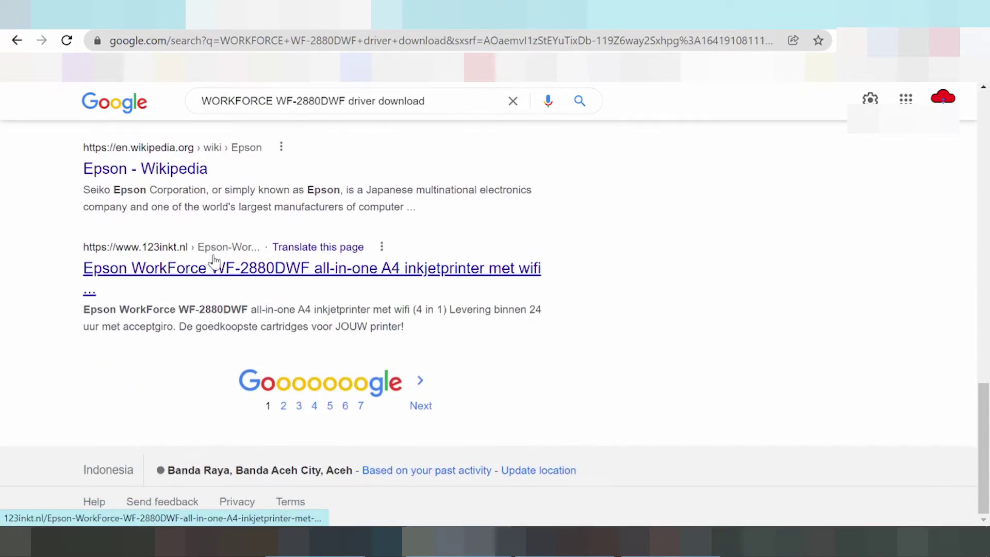
Step: Browse the second results page, then return to the first page of results
click(284, 404)
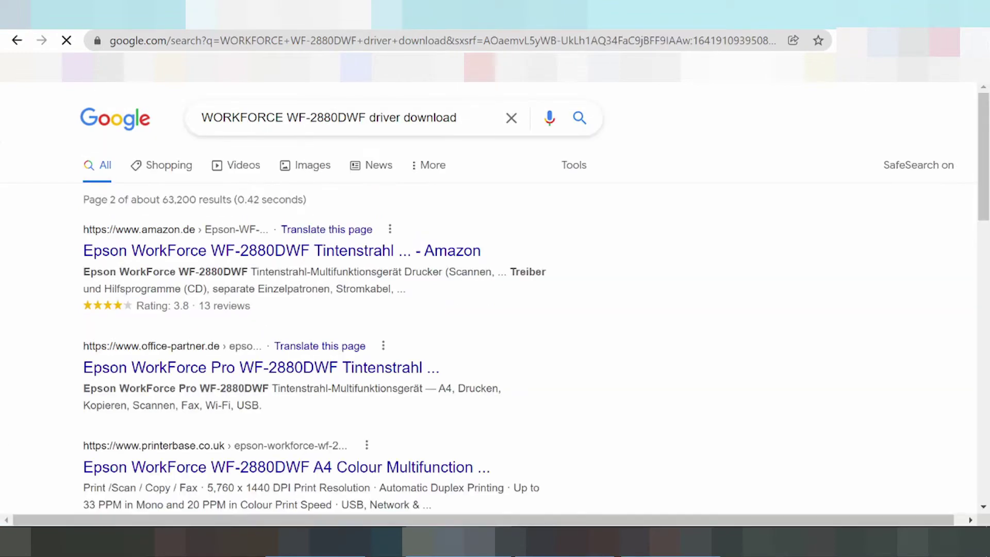
scroll(206, 289, down, 2)
scroll(161, 265, up, 2)
scroll(170, 257, down, 6)
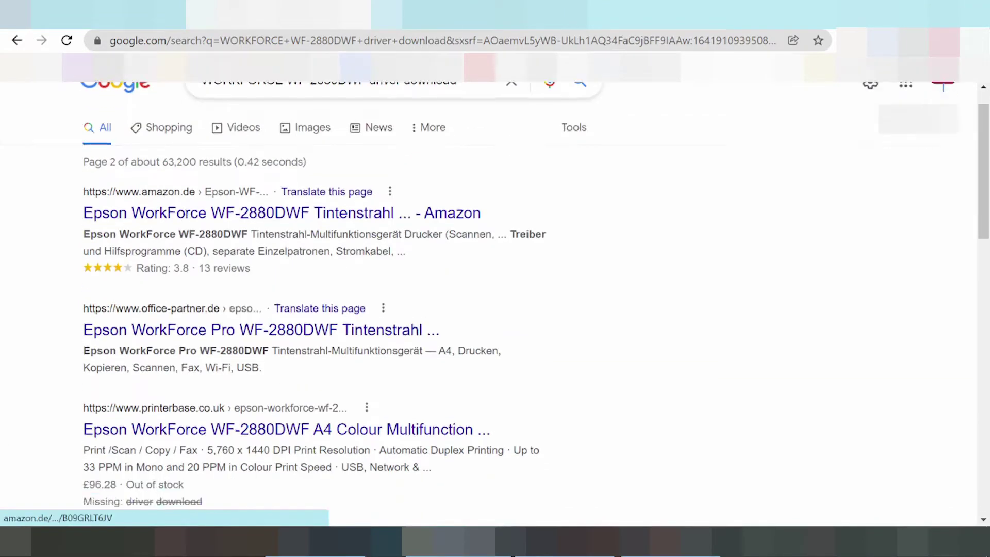
scroll(181, 243, down, 9)
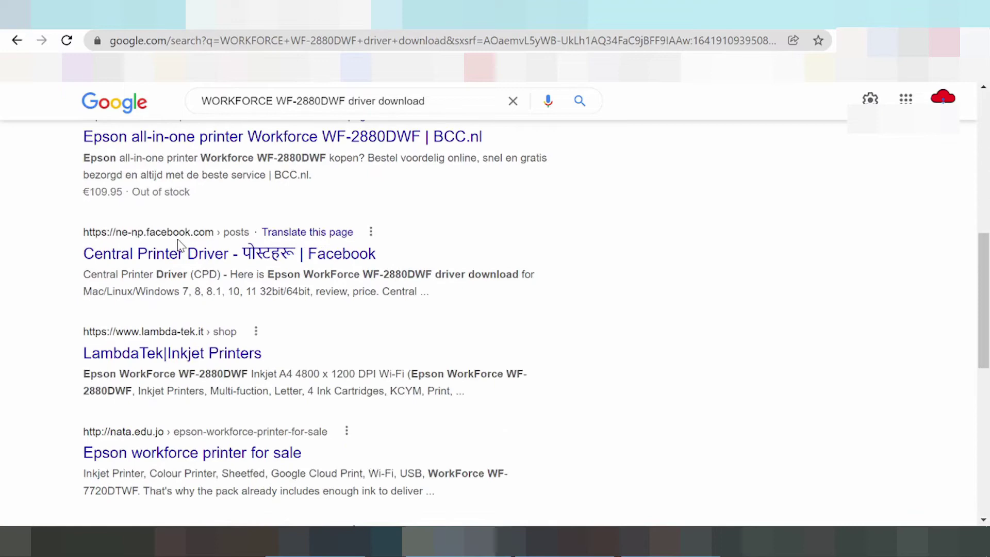
scroll(260, 313, down, 3)
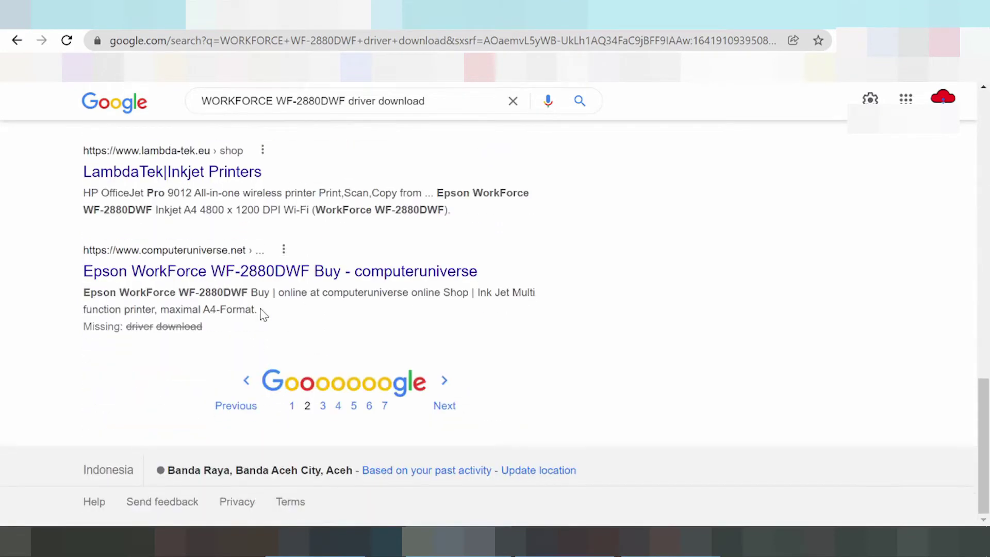
click(293, 401)
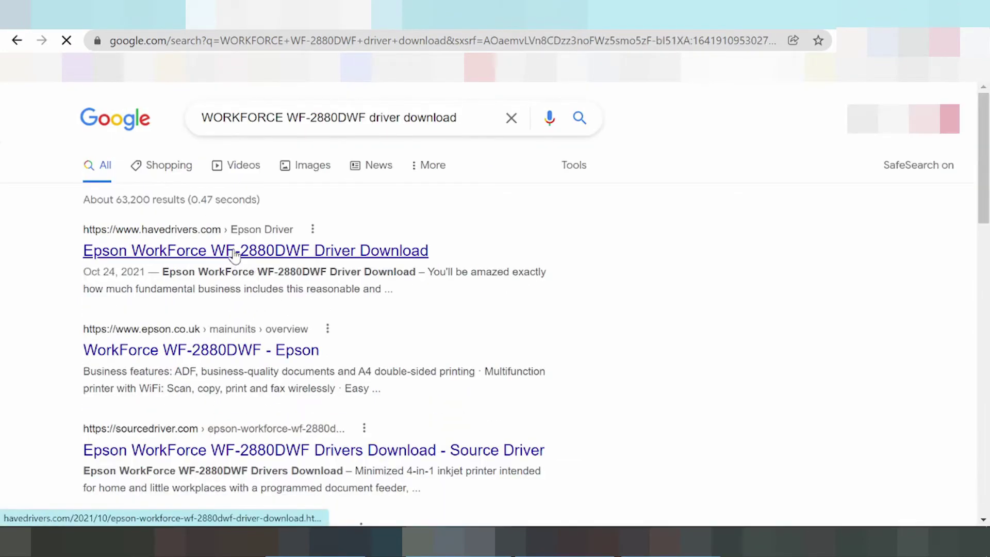
scroll(144, 283, down, 2)
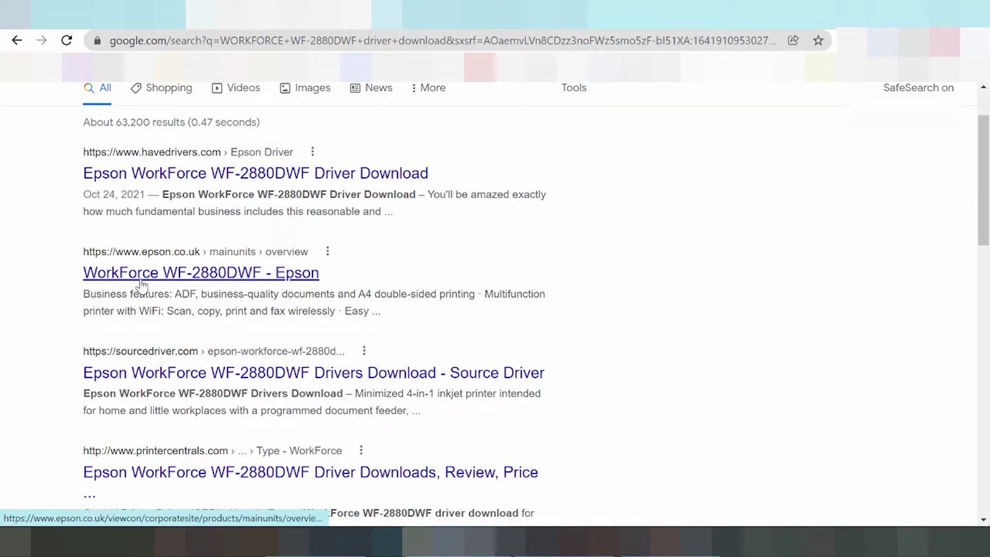
Step: Open the 'WorkForce WF-2880DWF - Epson' result and scroll through the product page toward its drivers support
click(171, 275)
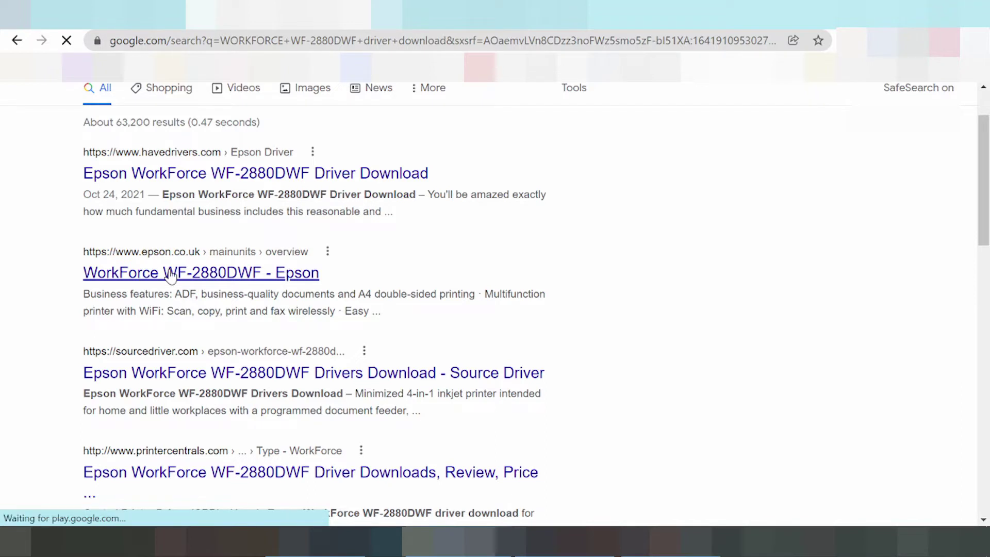
scroll(206, 216, up, 2)
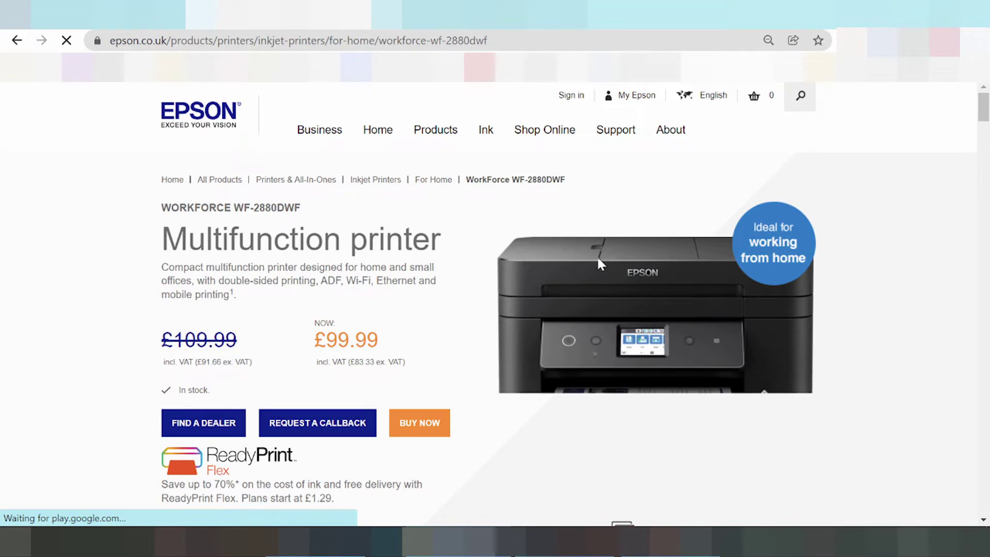
scroll(490, 294, down, 15)
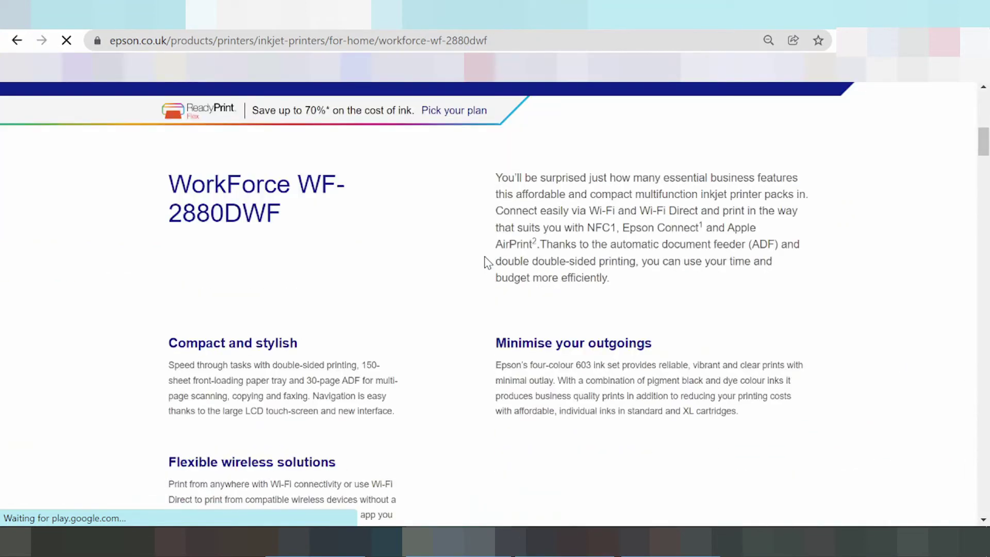
scroll(491, 274, down, 15)
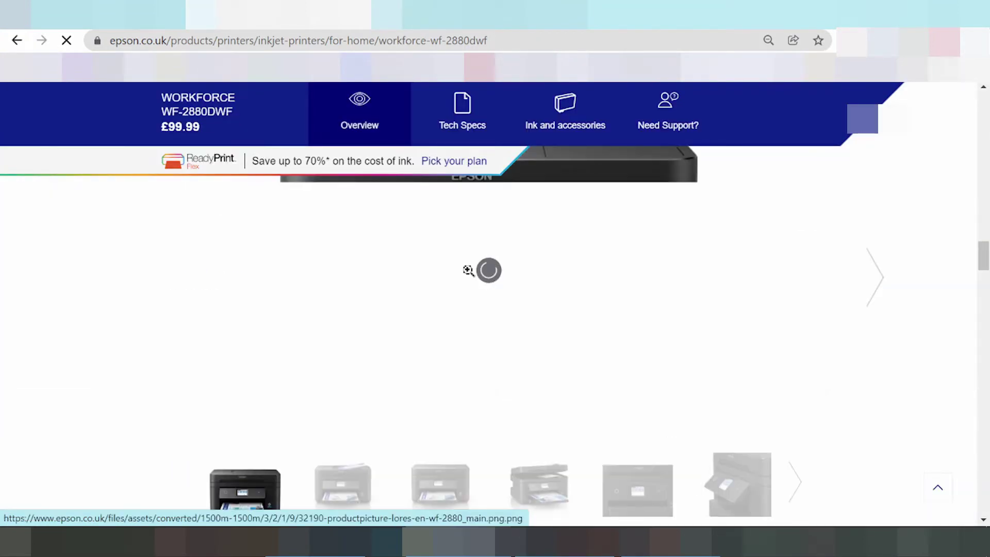
scroll(468, 270, down, 5)
scroll(469, 278, up, 1)
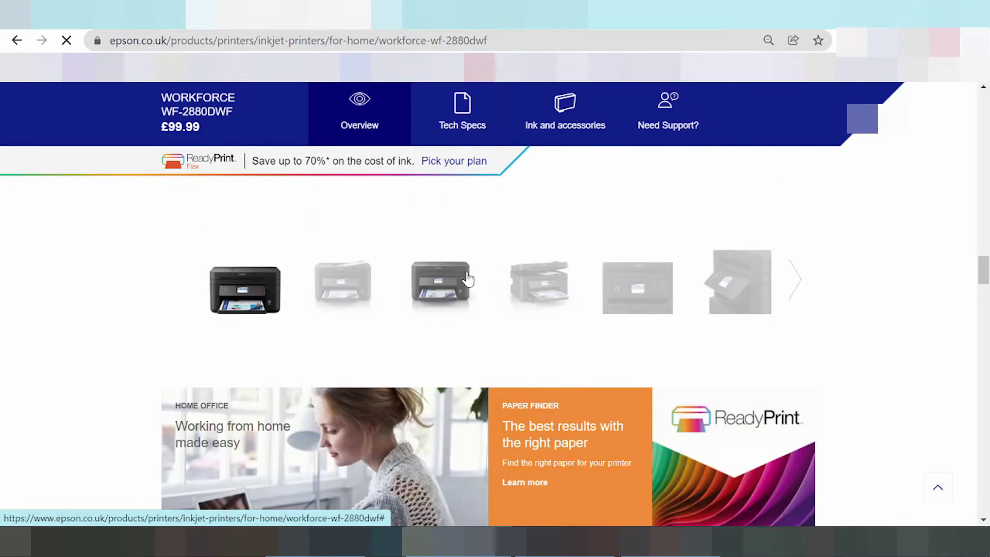
scroll(468, 278, down, 10)
scroll(497, 289, down, 15)
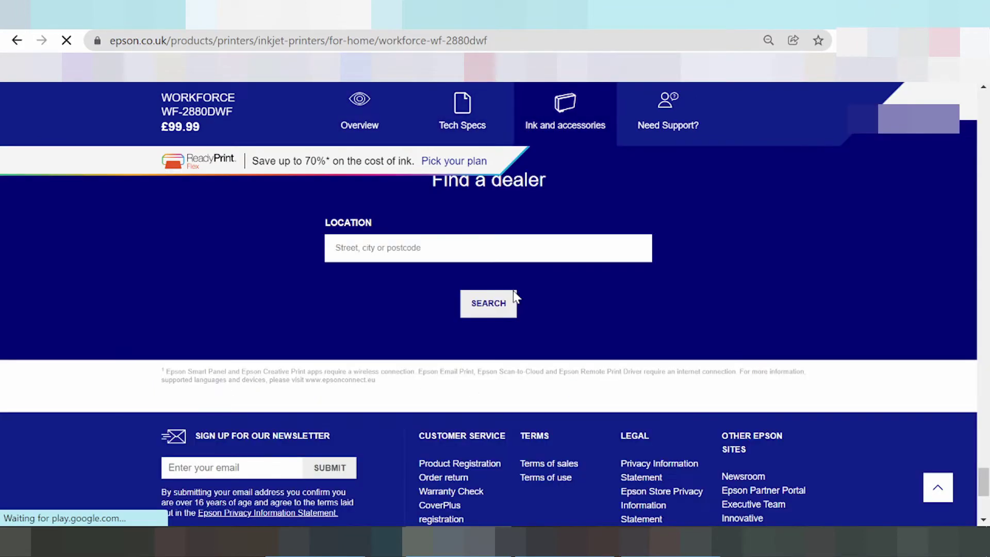
scroll(507, 283, up, 3)
scroll(504, 275, up, 4)
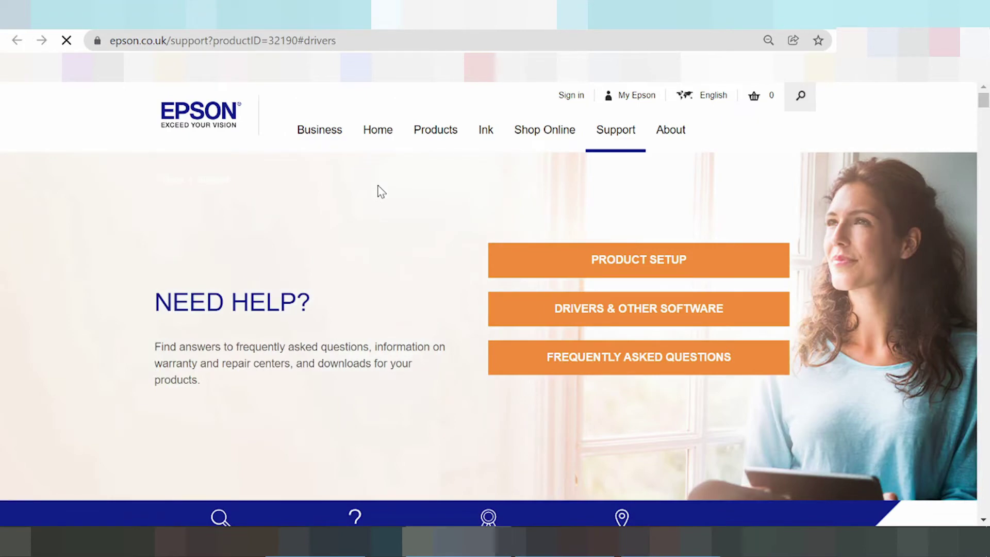
Step: Scroll down to 'Find drivers, manuals and software', where Epson Software updater 4.6.2.0 is listed
scroll(376, 150, down, 6)
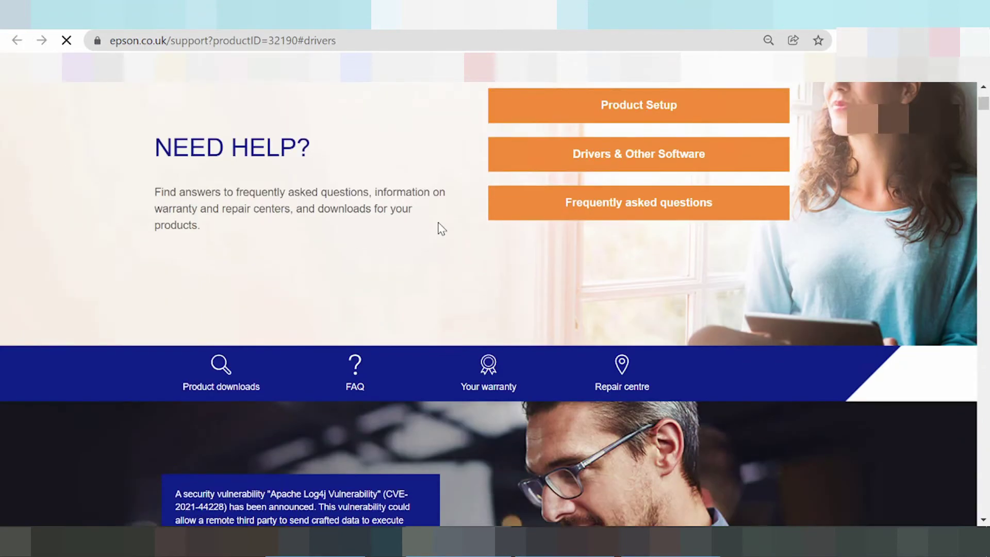
scroll(467, 175, down, 6)
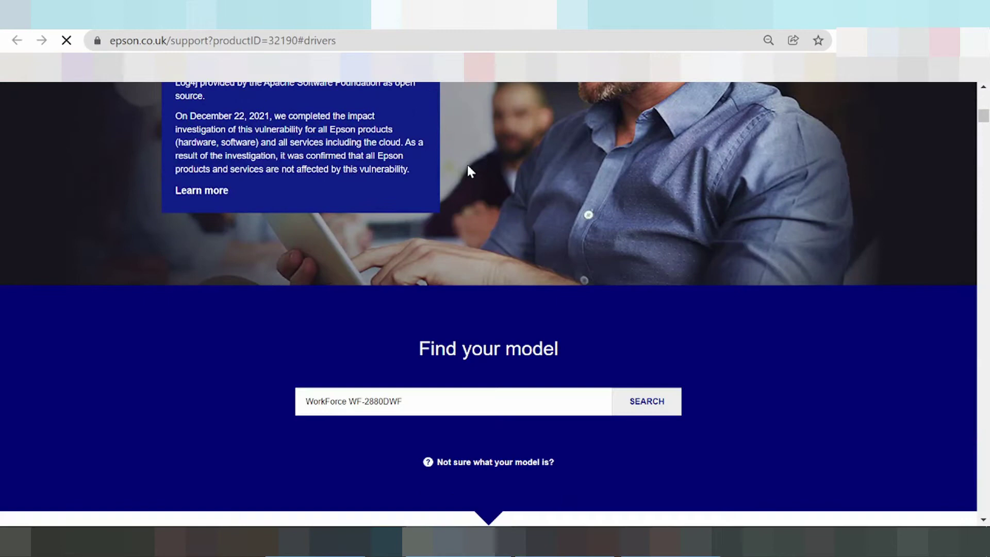
scroll(515, 138, down, 10)
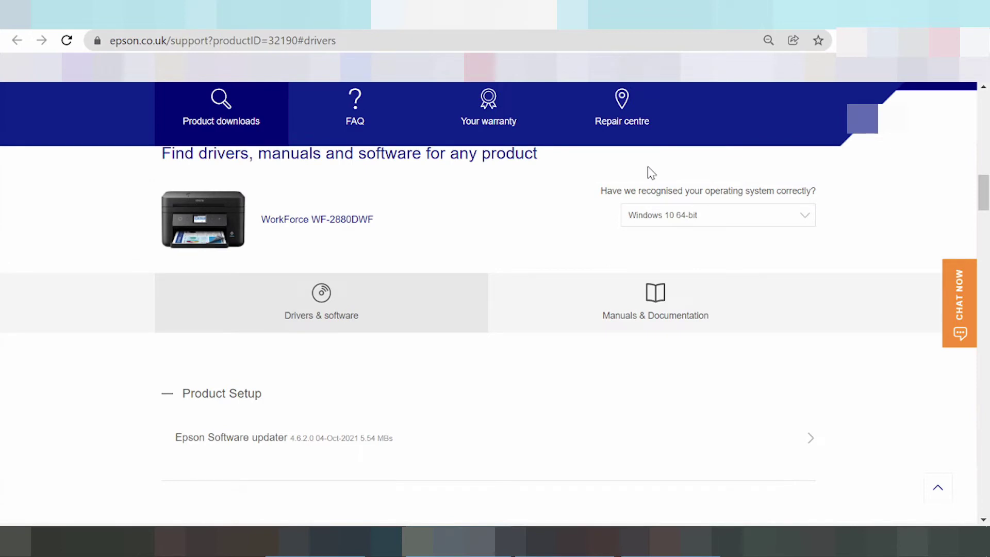
Step: Switch the downloads' operating system from Windows 10 64-bit to Windows 11
click(693, 222)
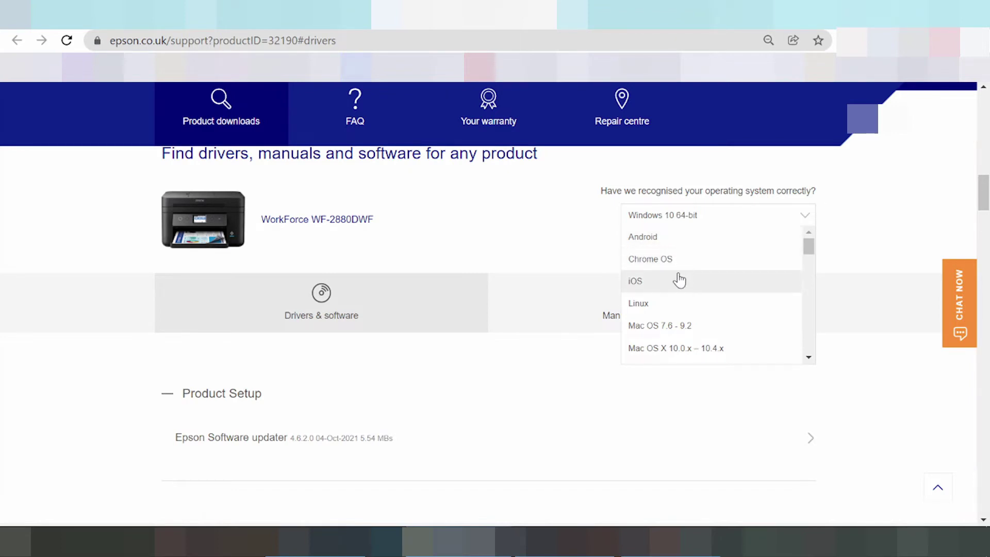
scroll(669, 338, down, 2)
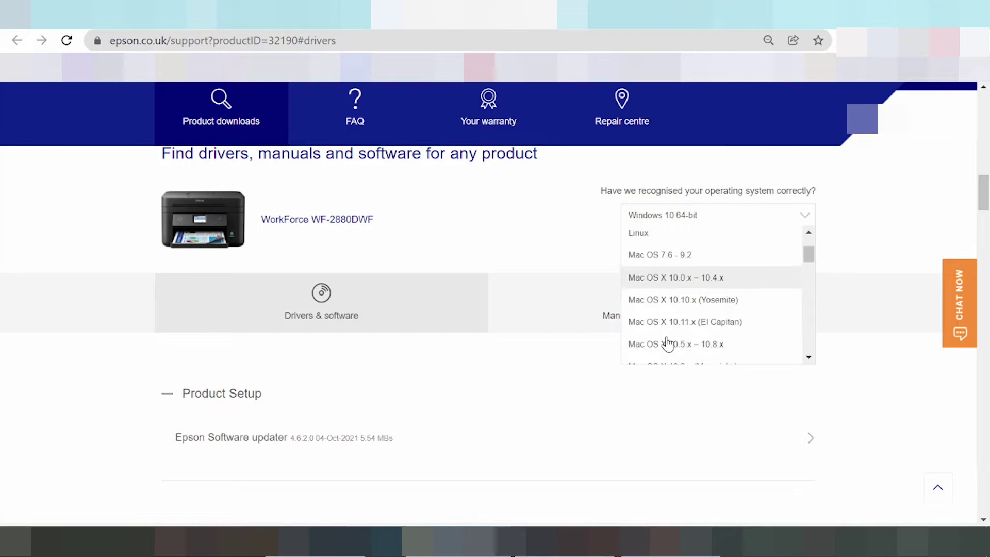
scroll(667, 285, down, 2)
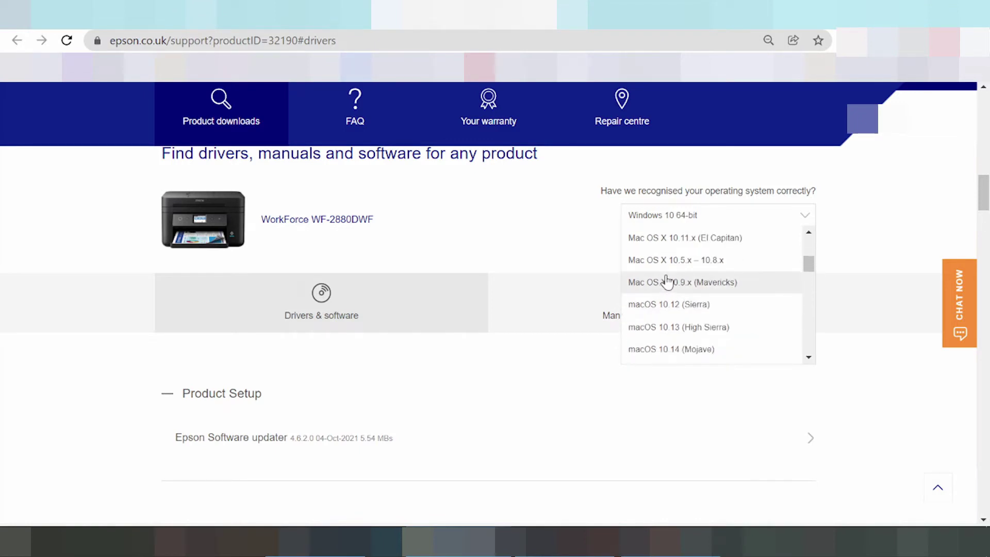
scroll(676, 306, down, 3)
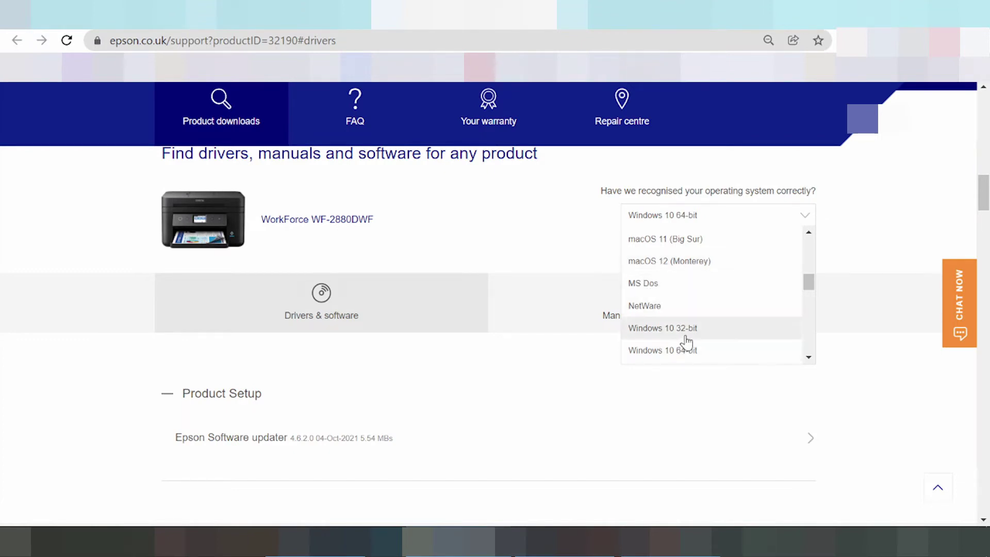
scroll(680, 325, down, 1)
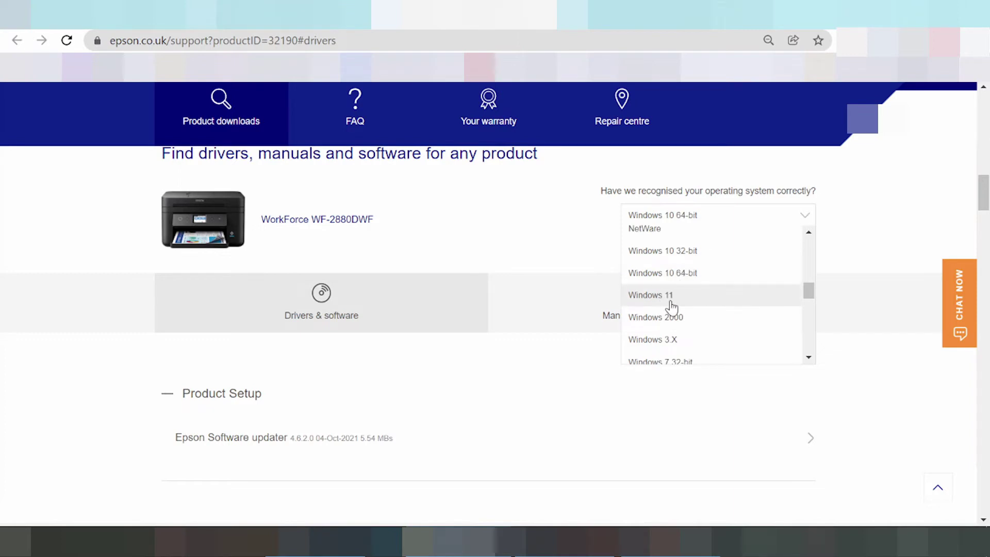
scroll(680, 304, down, 2)
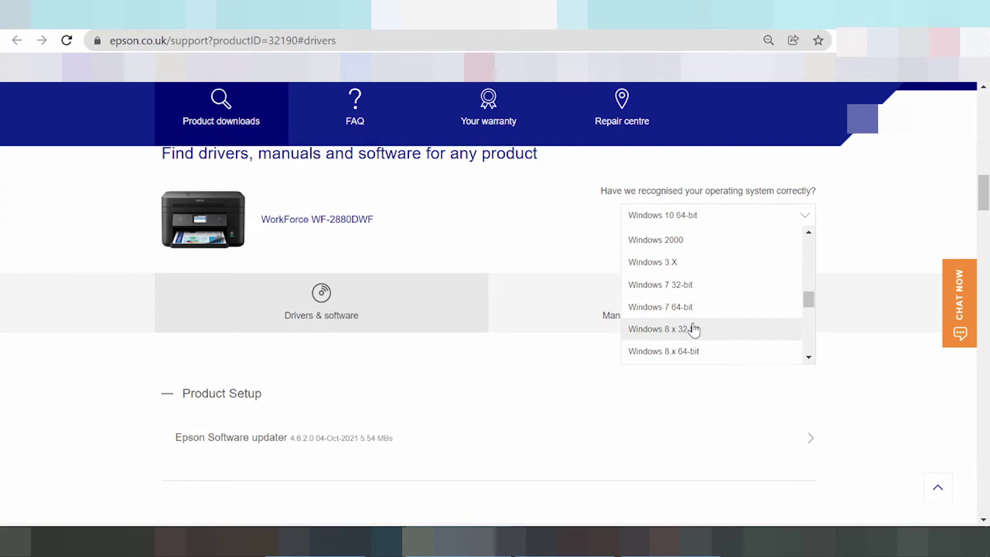
scroll(686, 307, down, 2)
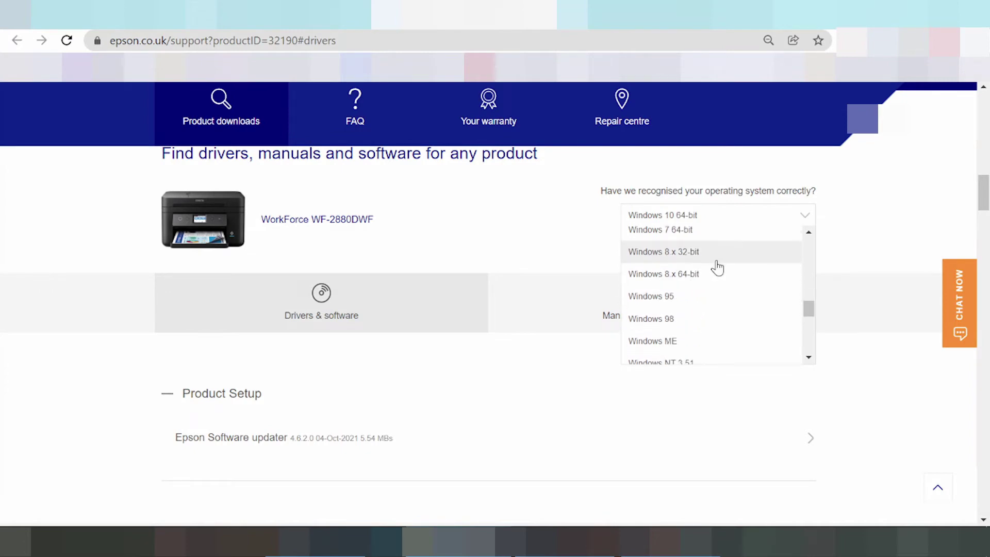
scroll(718, 279, down, 3)
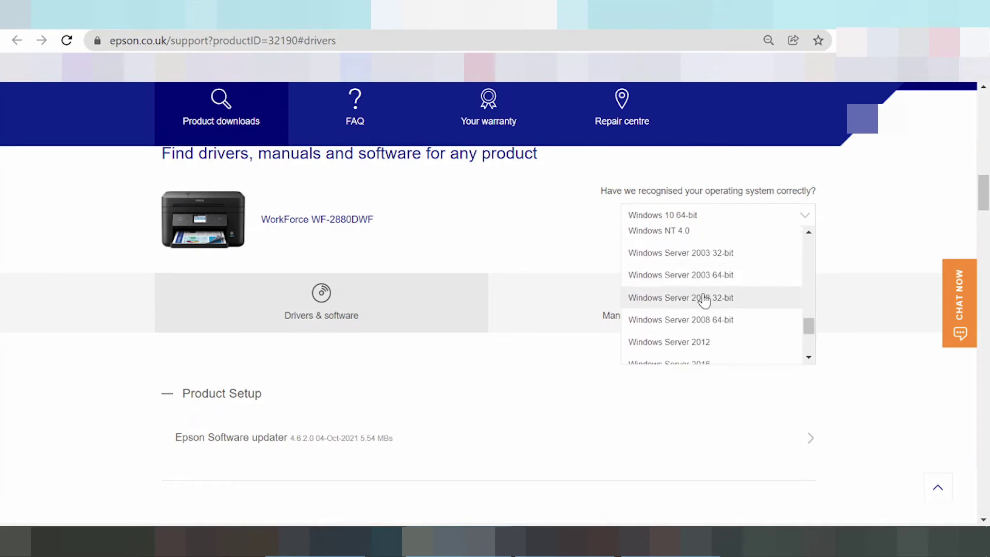
scroll(701, 303, down, 3)
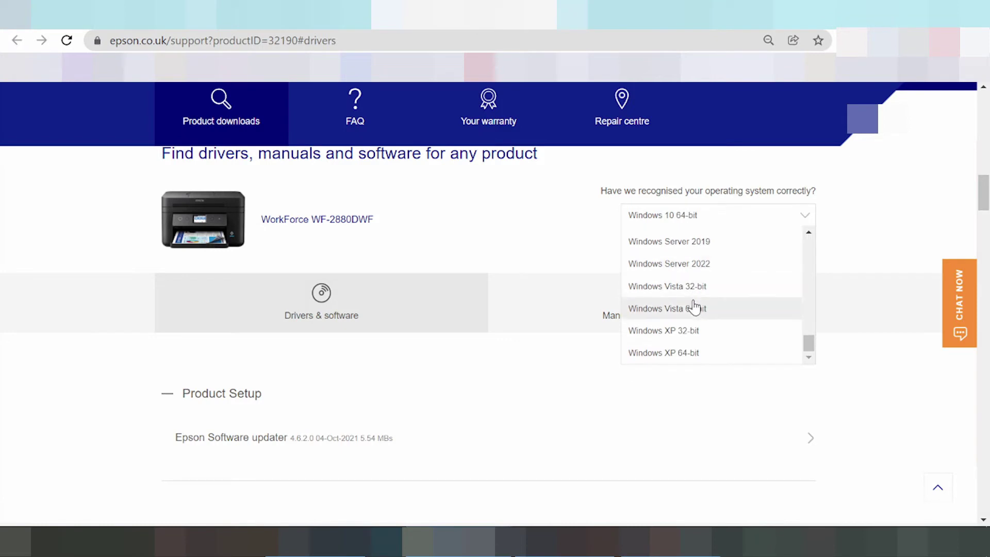
scroll(697, 300, up, 5)
scroll(713, 286, up, 2)
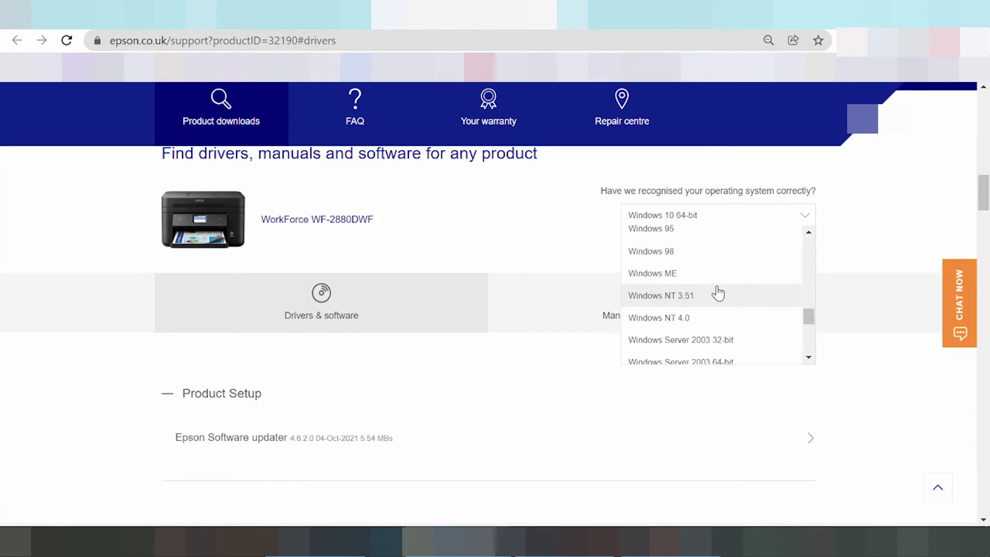
scroll(719, 296, up, 3)
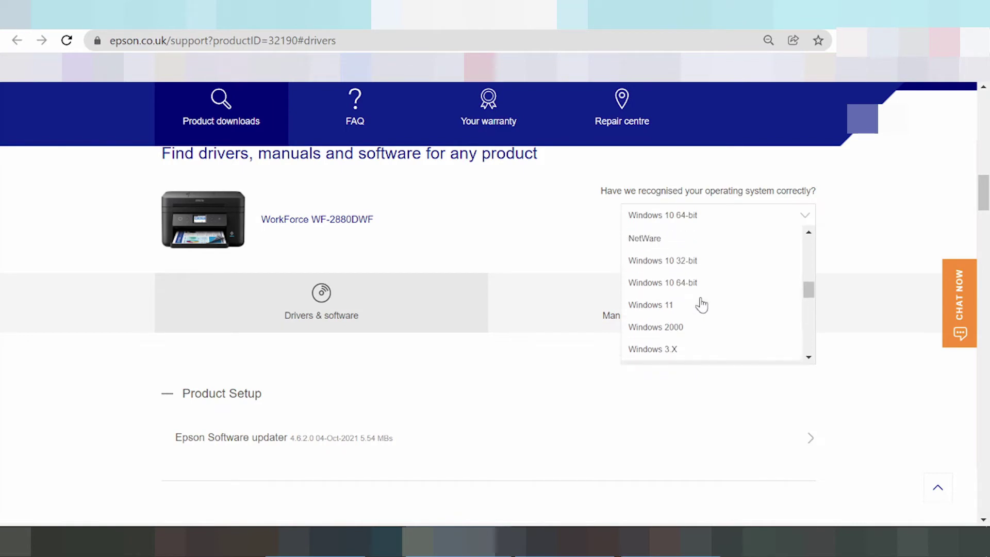
scroll(700, 303, up, 2)
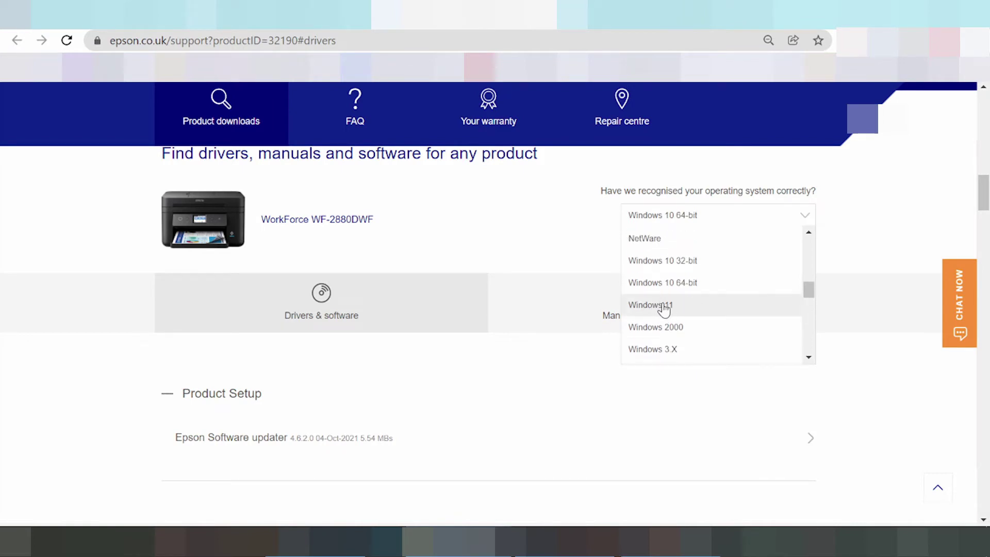
click(664, 310)
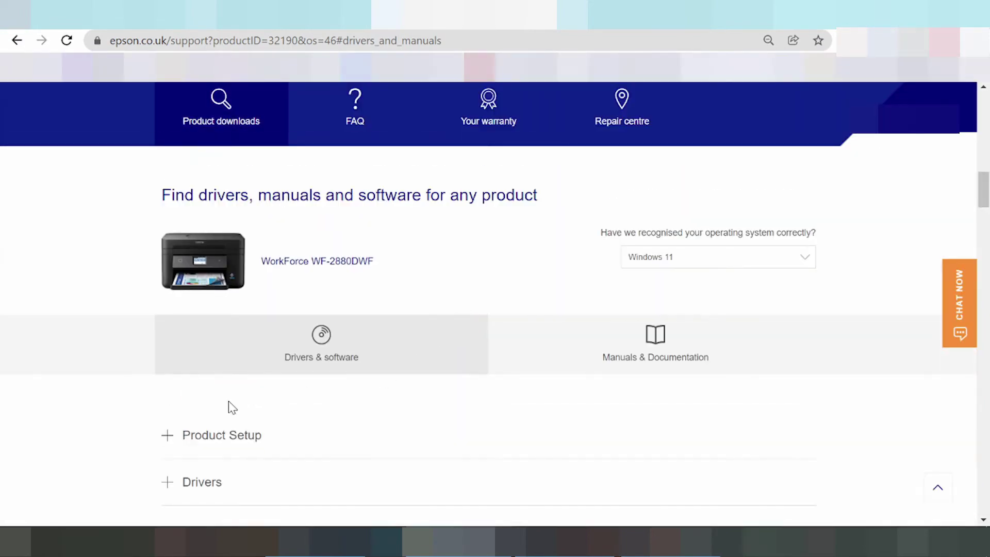
Step: Expand Product Setup and show the Epson Software updater details: 4.6.2.0, 04-Oct-2021, 5.54 MBs EXE
click(196, 438)
scroll(243, 384, down, 3)
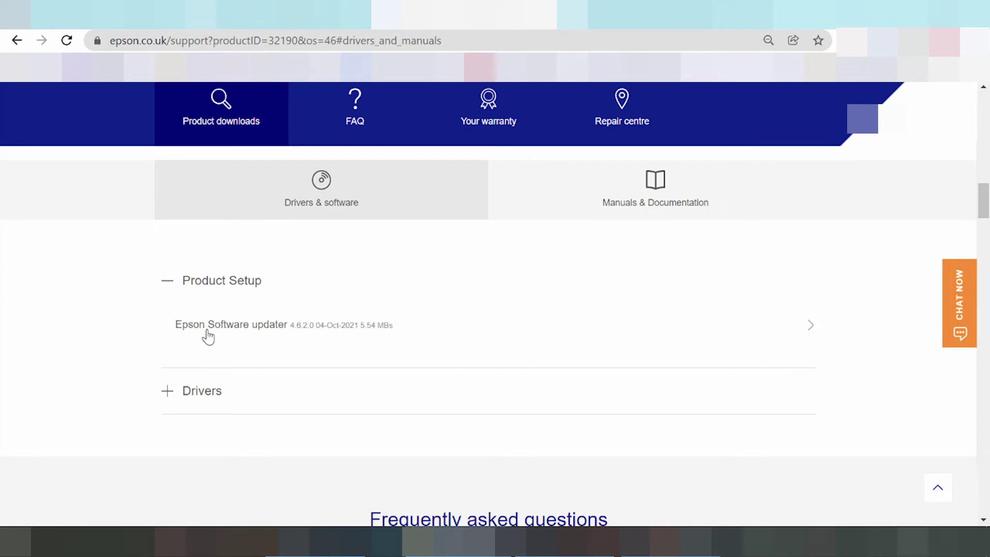
click(208, 336)
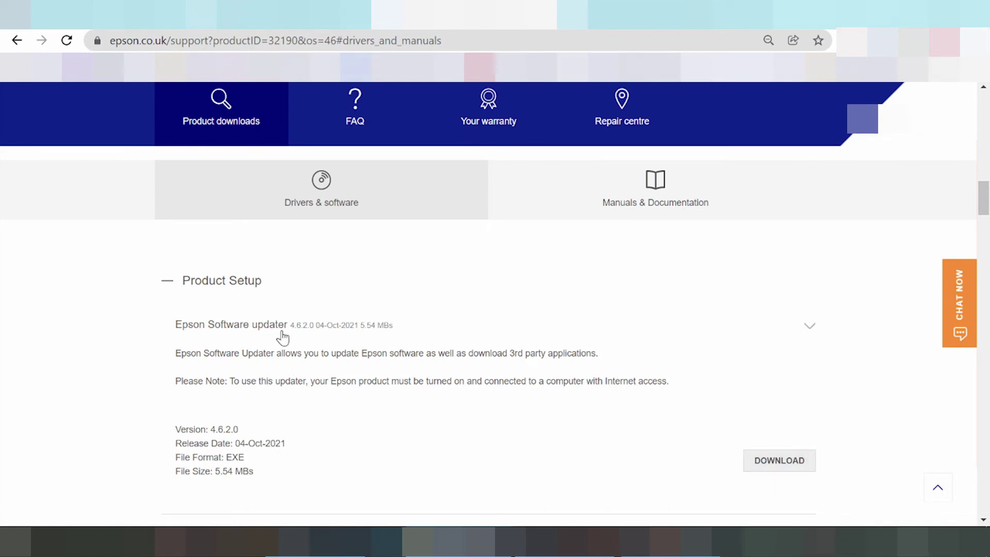
Step: Expand Drivers to show the Scan patch details, then highlight the updater's release date and file size
scroll(318, 325, down, 3)
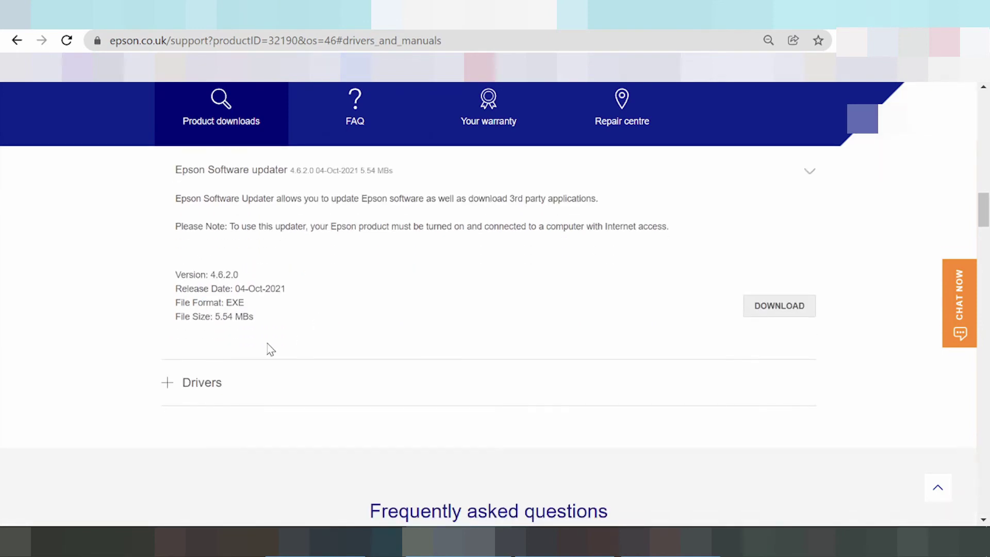
click(201, 384)
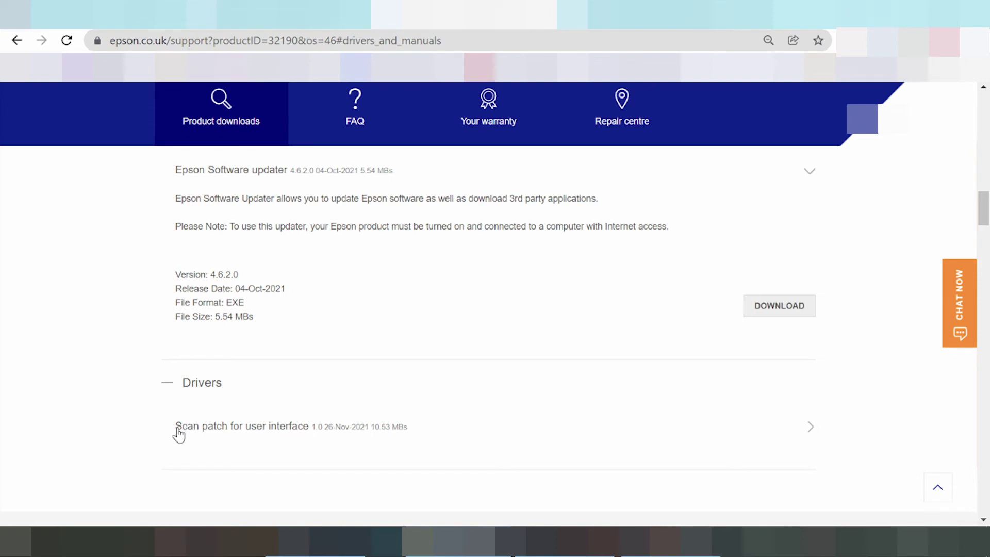
click(200, 428)
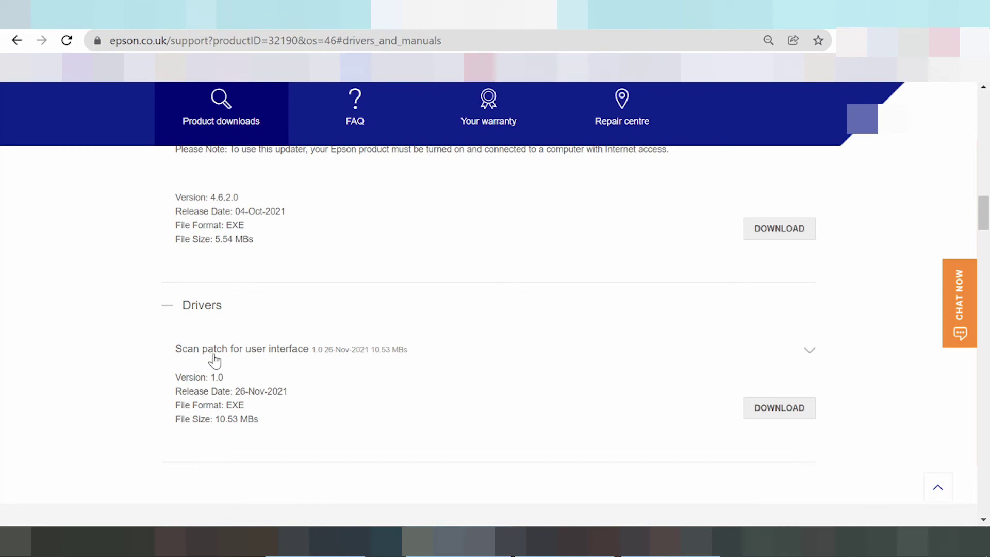
scroll(246, 389, up, 3)
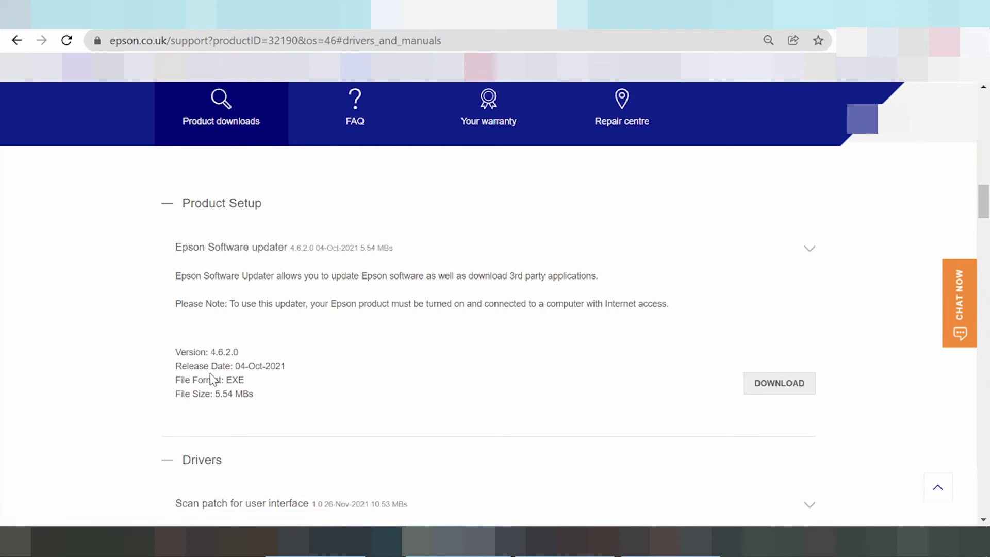
drag(175, 365, 245, 366)
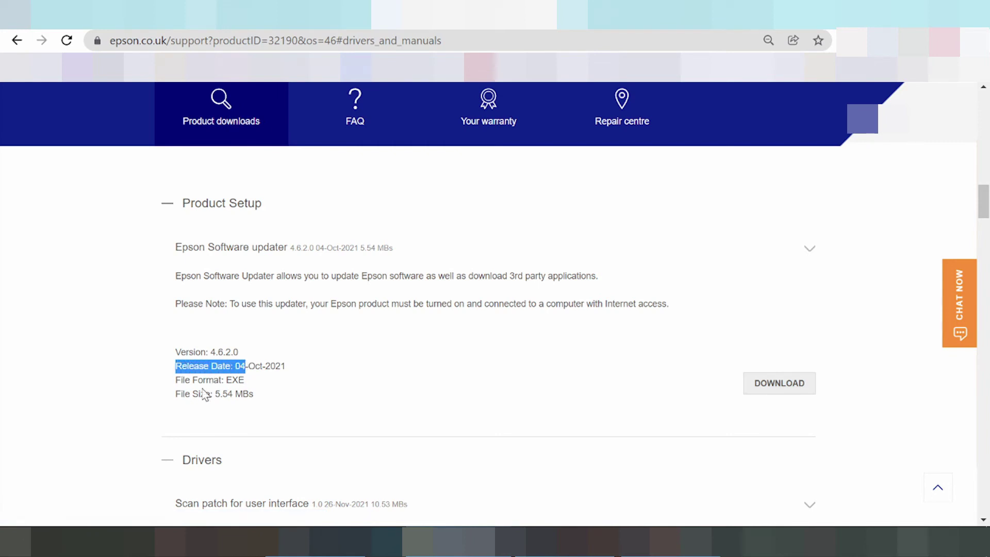
drag(184, 393, 221, 394)
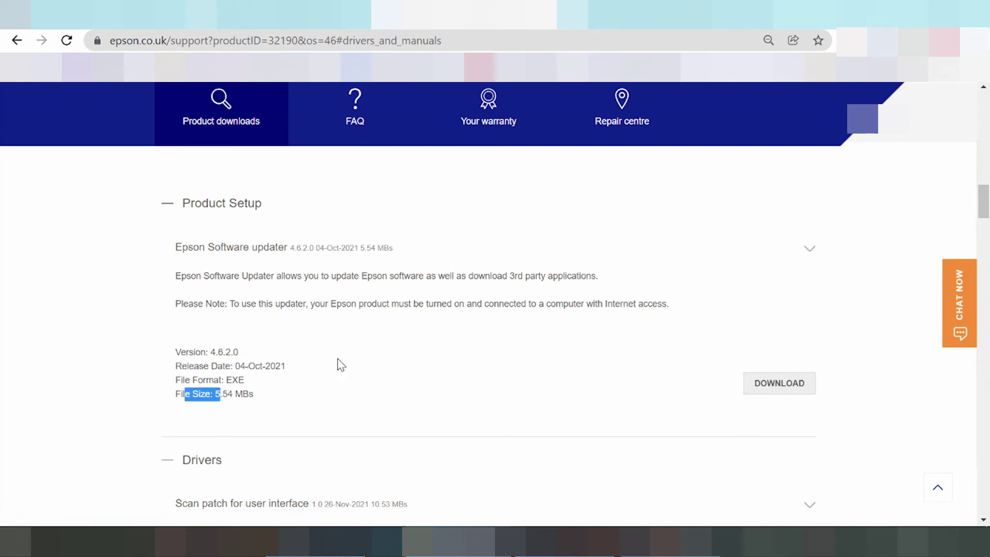
Step: Download the Epson Software updater installer epson642916eu.exe and open it from the download bar
click(784, 396)
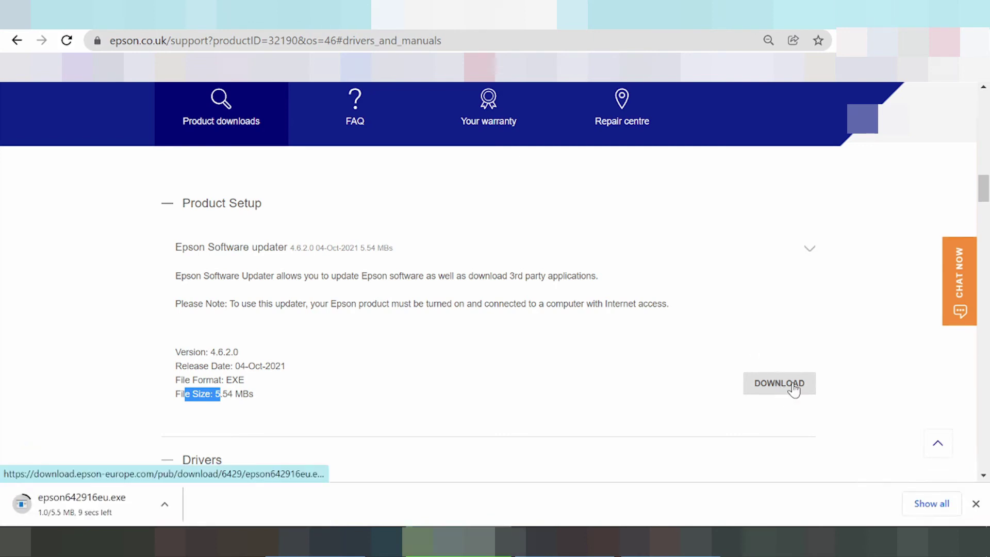
click(56, 500)
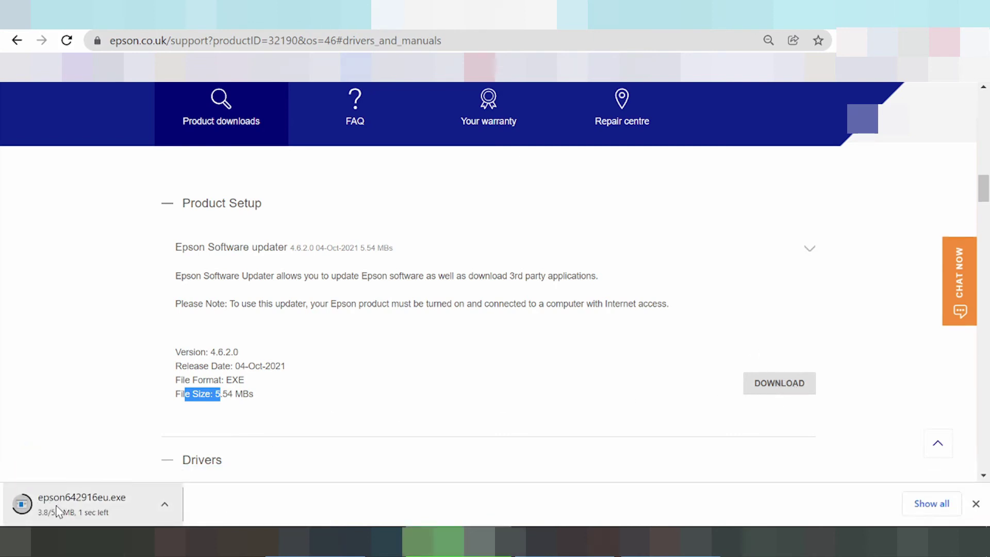